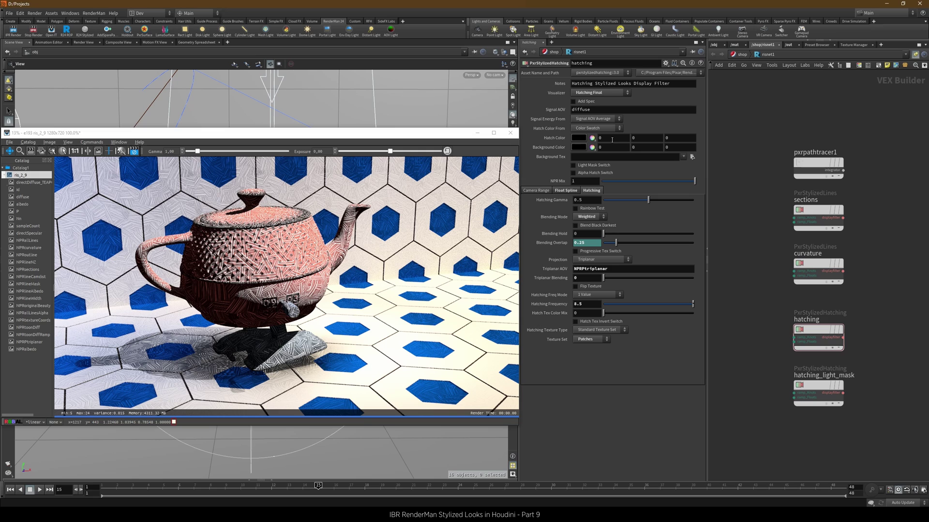
# - Set the hatching node's Hatch Color From to the NPRalbedo AOV
pyautogui.click(609, 129)
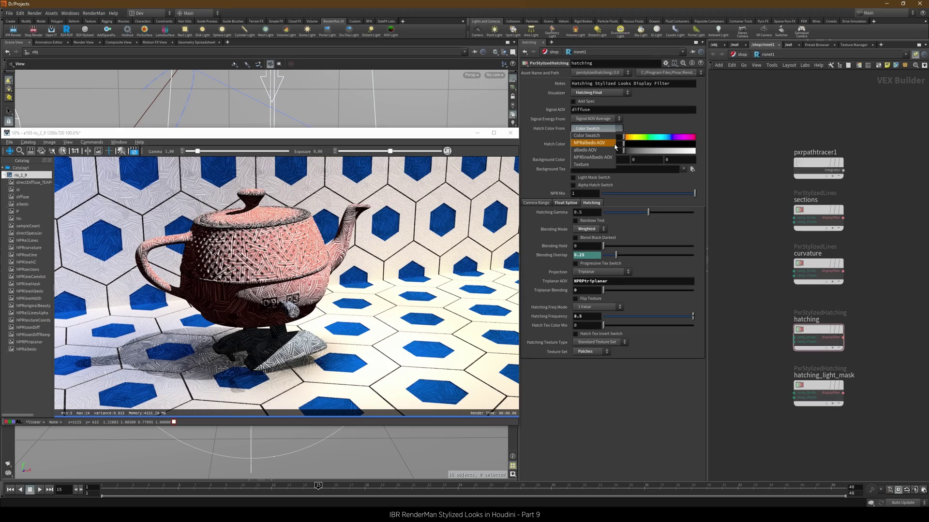
pyautogui.click(615, 147)
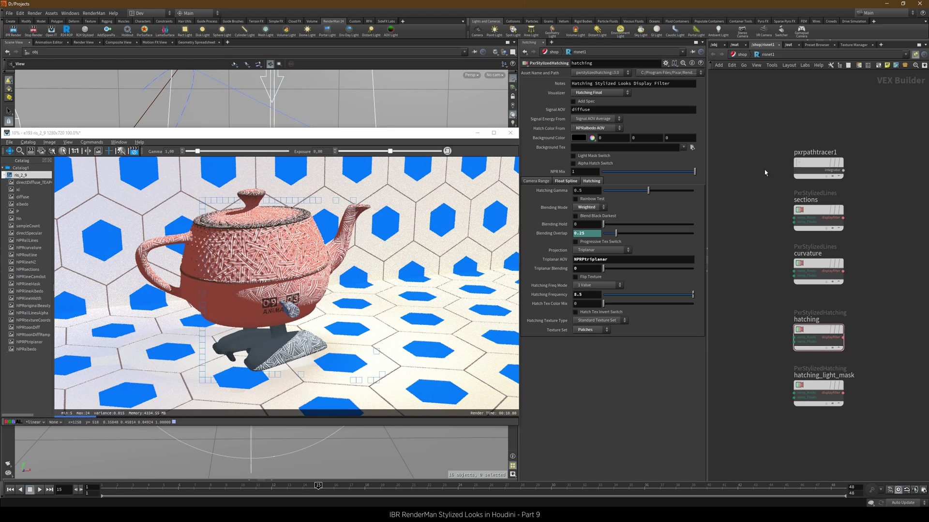
# - Go to /mat and enter the bodyShape material network
pyautogui.click(734, 45)
pyautogui.doubleClick(743, 239)
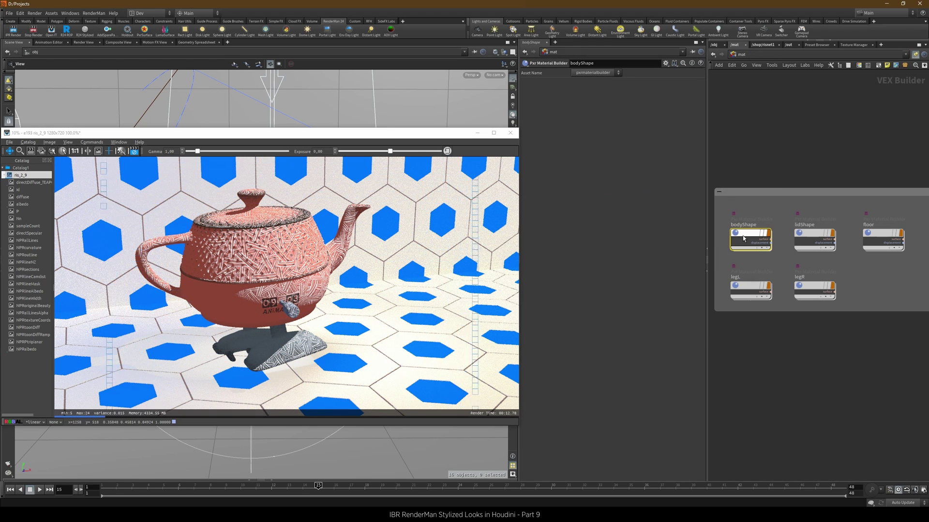
pyautogui.scroll(6, 801, 303)
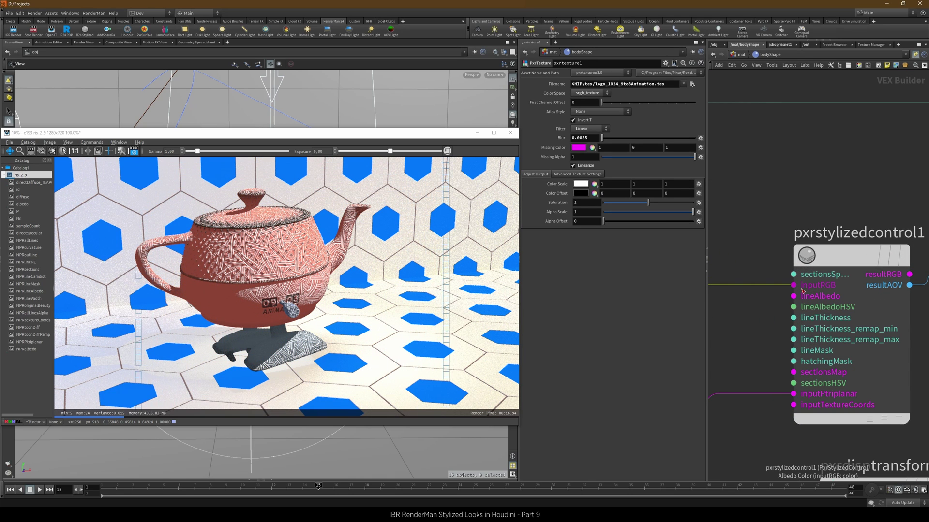
pyautogui.scroll(-2, 802, 290)
pyautogui.scroll(-4, 801, 290)
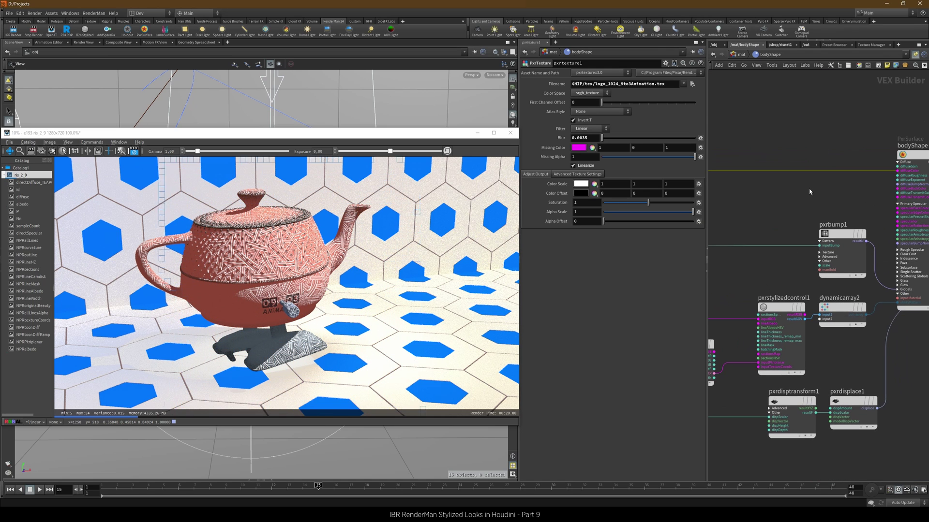
# - Display the NPRalbedo channel in the render view, comparing it against albedo
pyautogui.click(36, 350)
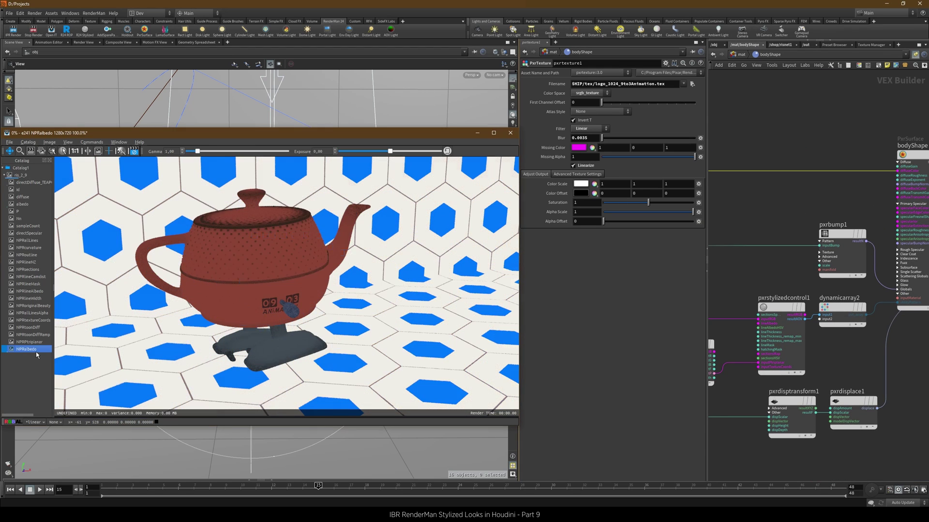
pyautogui.click(30, 205)
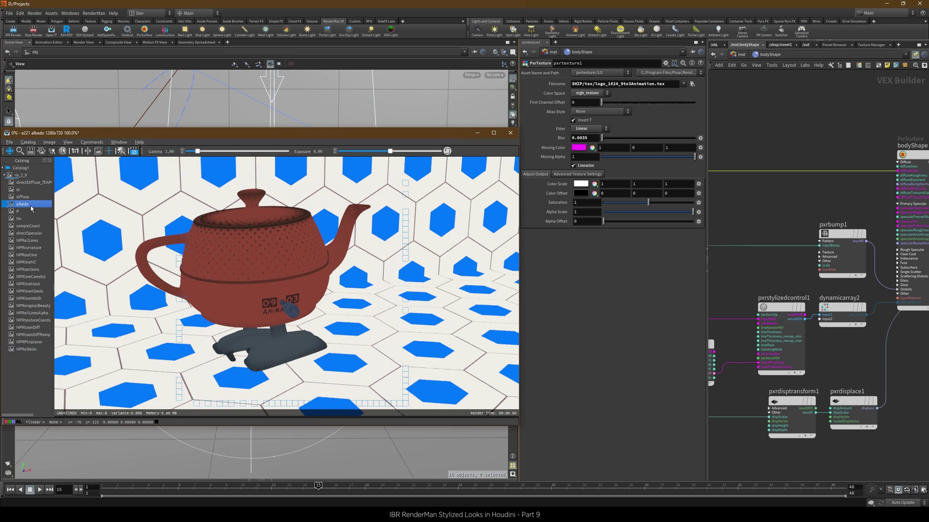
pyautogui.click(31, 350)
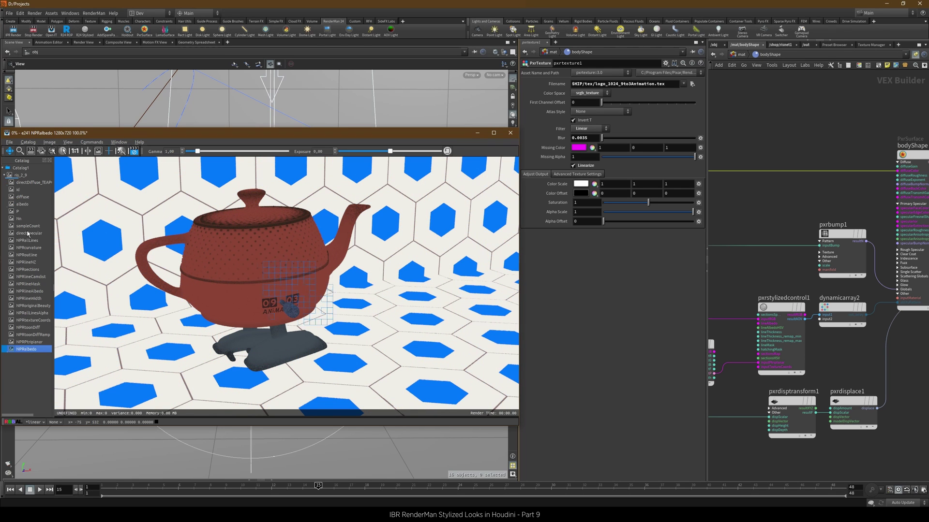
pyautogui.scroll(-3, 876, 246)
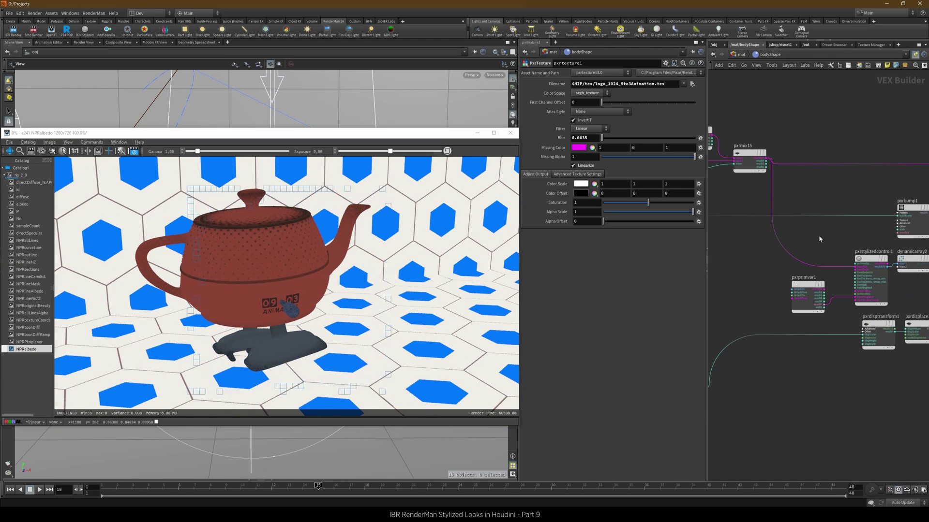
pyautogui.scroll(3, 819, 239)
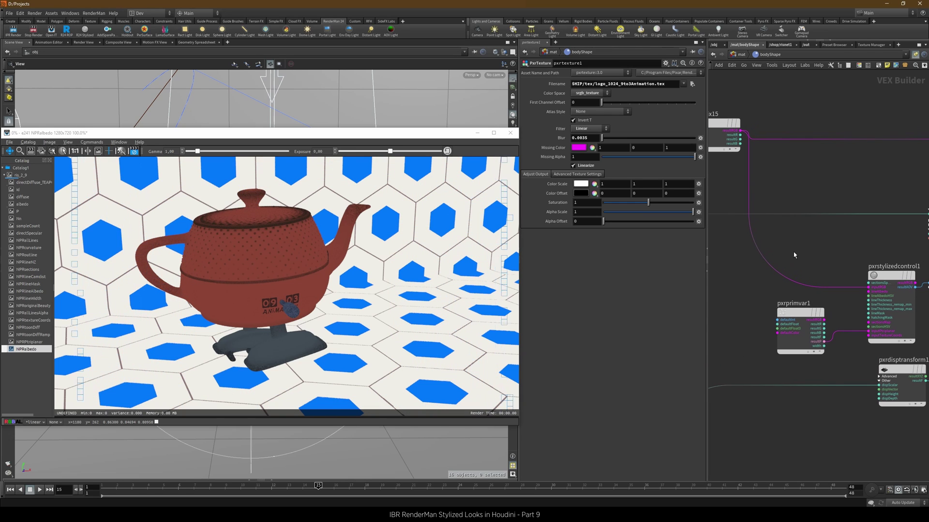
pyautogui.press('Tab')
# - Splice a PxrHSL node onto the inputRGB wire with luminance 0.03, hue -0.05, saturation 1.5, and copy it
pyautogui.write('pxrtexture')
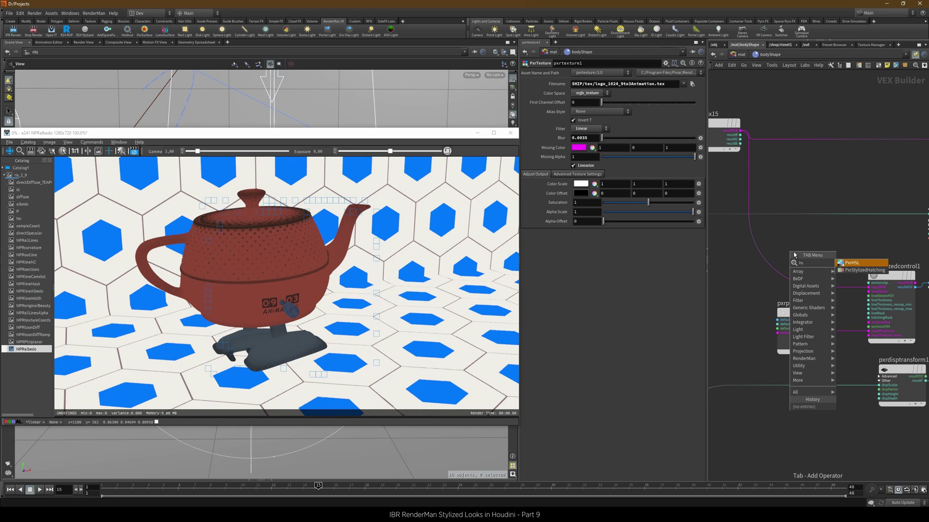
pyautogui.press('Return')
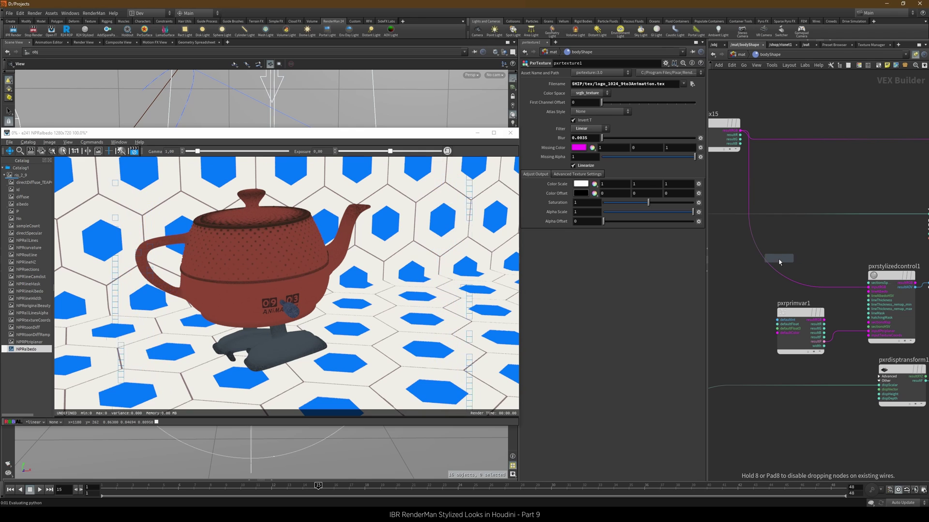
pyautogui.click(801, 258)
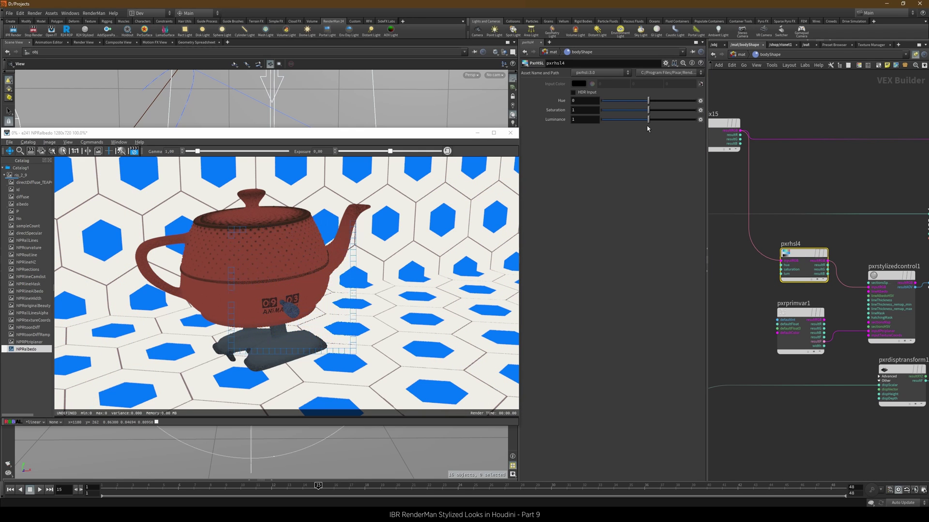
pyautogui.moveTo(648, 120); pyautogui.dragTo(616, 121)
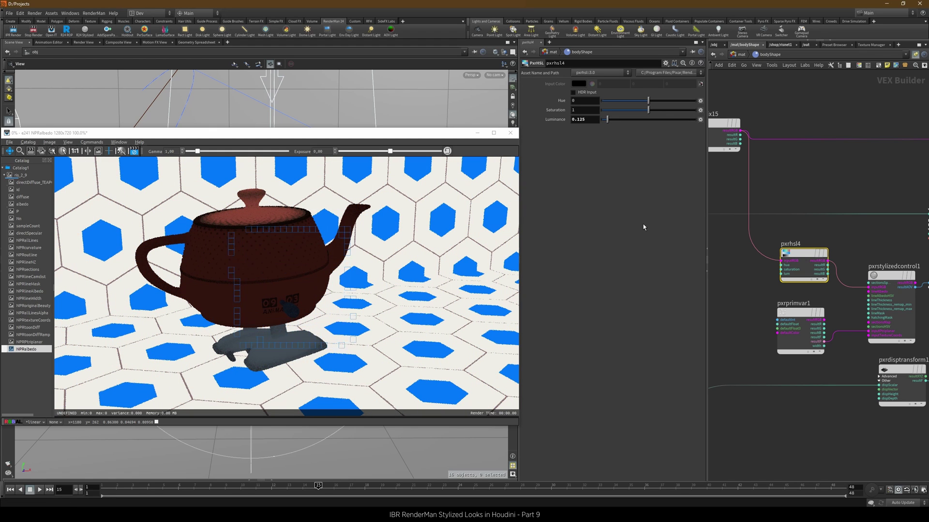
pyautogui.hotkey('ctrl', 'z')
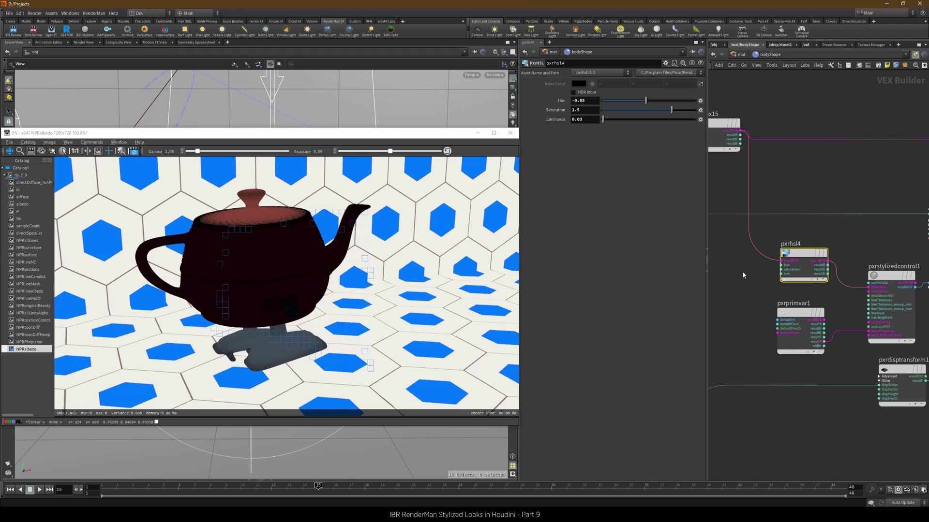
pyautogui.hotkey('ctrl', 'c')
# - Paste the pxrhsl4 copy into the floor material
pyautogui.click(740, 54)
pyautogui.doubleClick(885, 235)
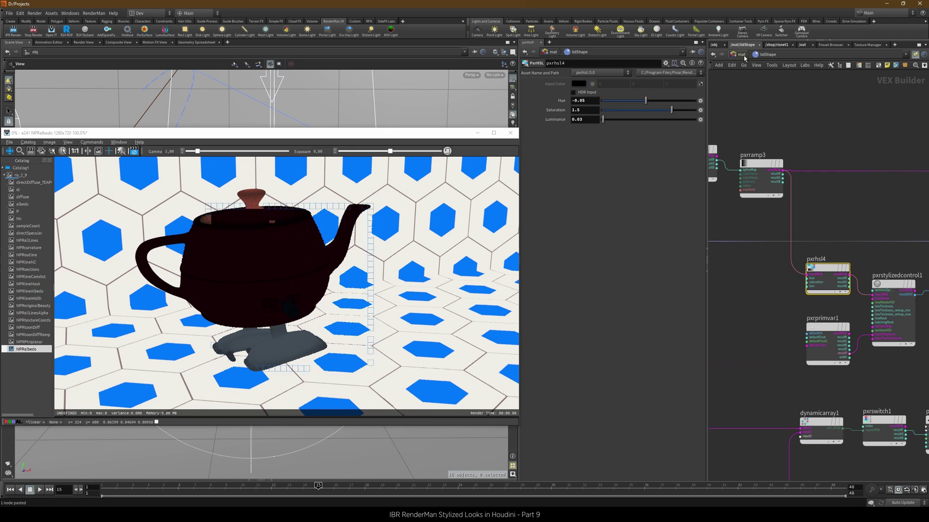
pyautogui.hotkey('ctrl', 'v')
pyautogui.press('u')
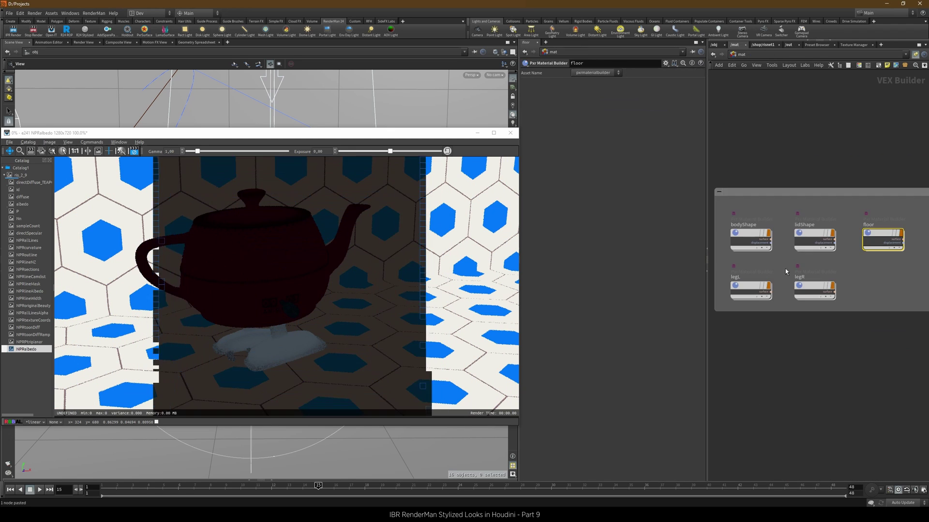
# - Paste pxrhsl4 into the leg material and splice it onto the pxrhsl1→pxrstylizedcontrol1 wire
pyautogui.doubleClick(844, 255)
pyautogui.hotkey('ctrl', 'v')
pyautogui.scroll(3, 793, 265)
pyautogui.scroll(-3, 793, 275)
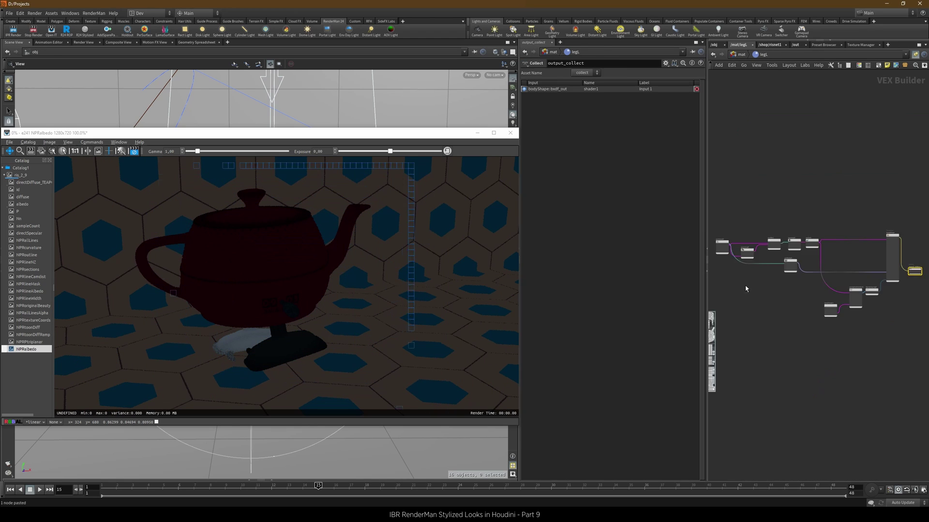
pyautogui.scroll(3, 797, 312)
pyautogui.moveTo(797, 312); pyautogui.dragTo(800, 310)
pyautogui.moveTo(756, 355); pyautogui.dragTo(755, 326, button='middle')
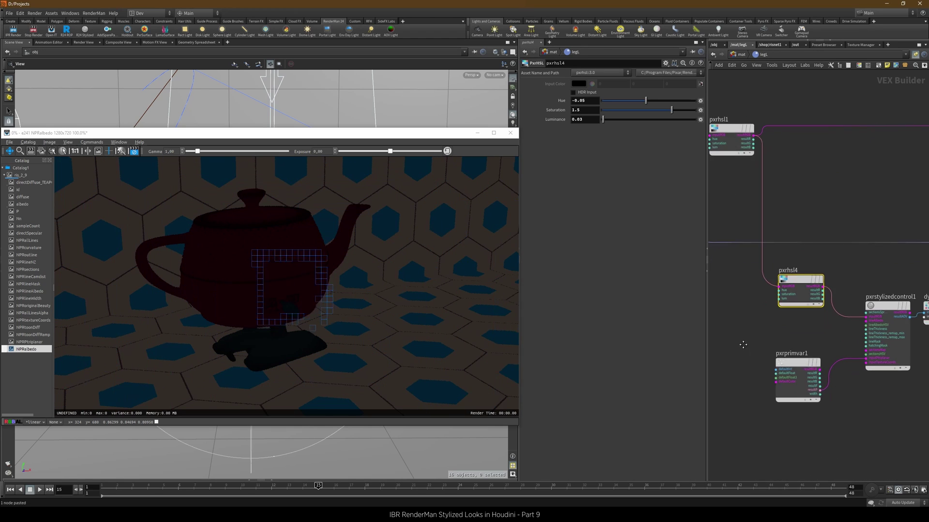
# - Against the ris_2_9 beauty, set leg luminance to 0.35, nudge body hue, darken floor luminance to nearly zero
pyautogui.click(32, 176)
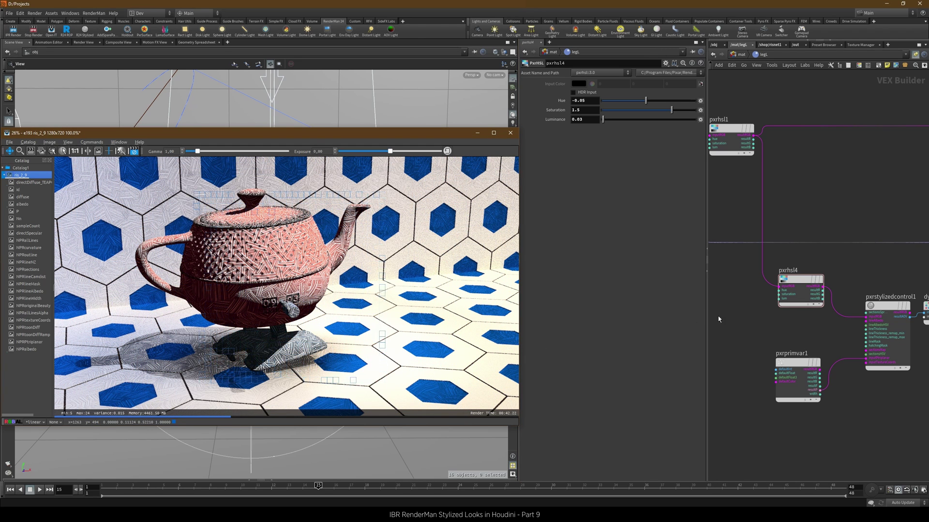
pyautogui.moveTo(603, 120)
pyautogui.mouseDown()
pyautogui.moveTo(623, 125)
pyautogui.moveTo(611, 123)
pyautogui.mouseUp()
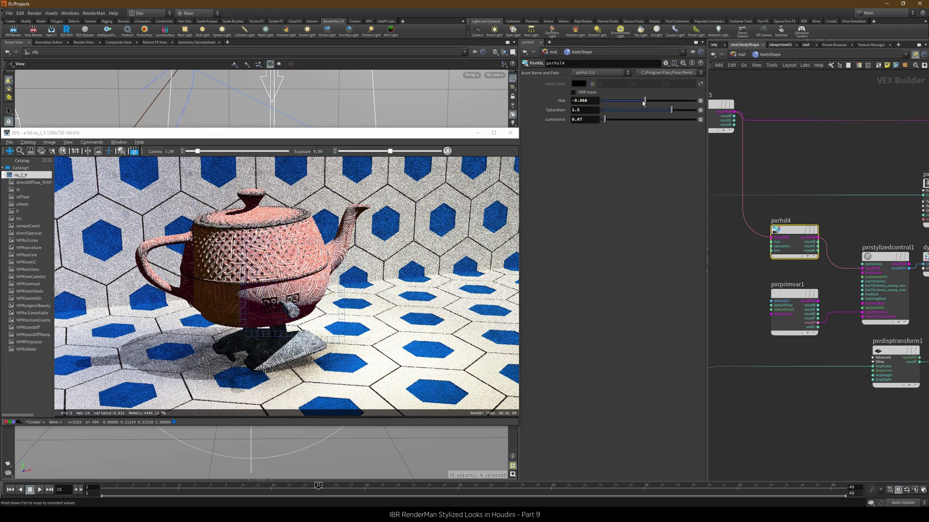
pyautogui.moveTo(644, 103); pyautogui.dragTo(642, 103)
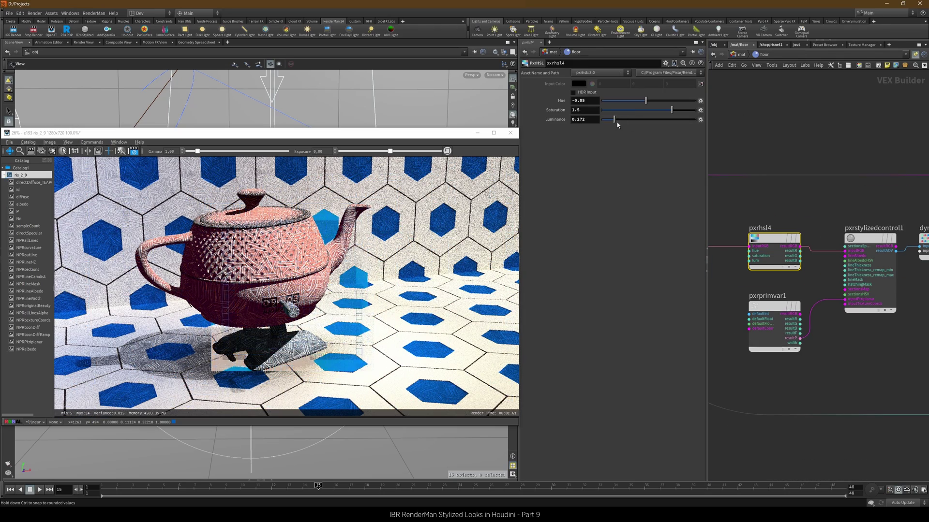
pyautogui.moveTo(614, 119); pyautogui.dragTo(602, 119)
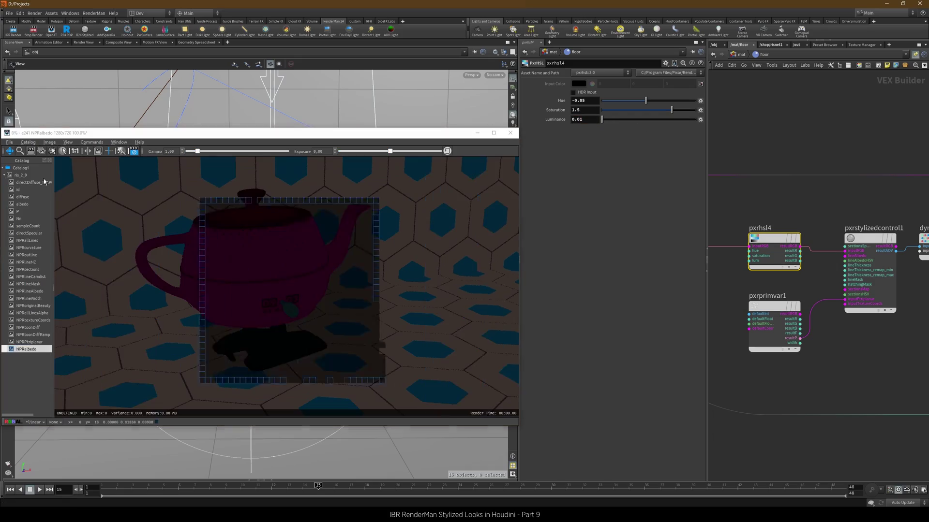
# - Compare beauty with NPRalbedo, then raise the body pxrhsl4 saturation to 1.868
pyautogui.click(20, 175)
pyautogui.click(26, 350)
pyautogui.click(21, 175)
pyautogui.press('u')
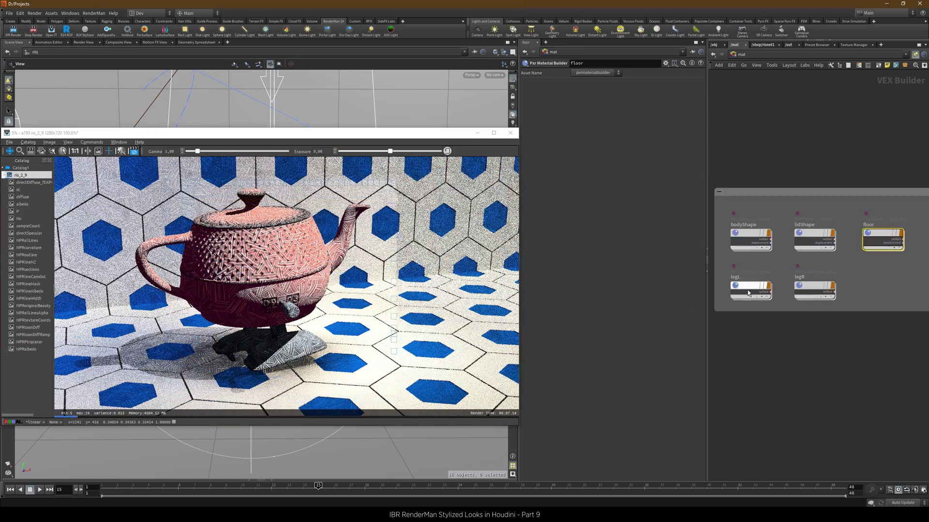
pyautogui.doubleClick(750, 238)
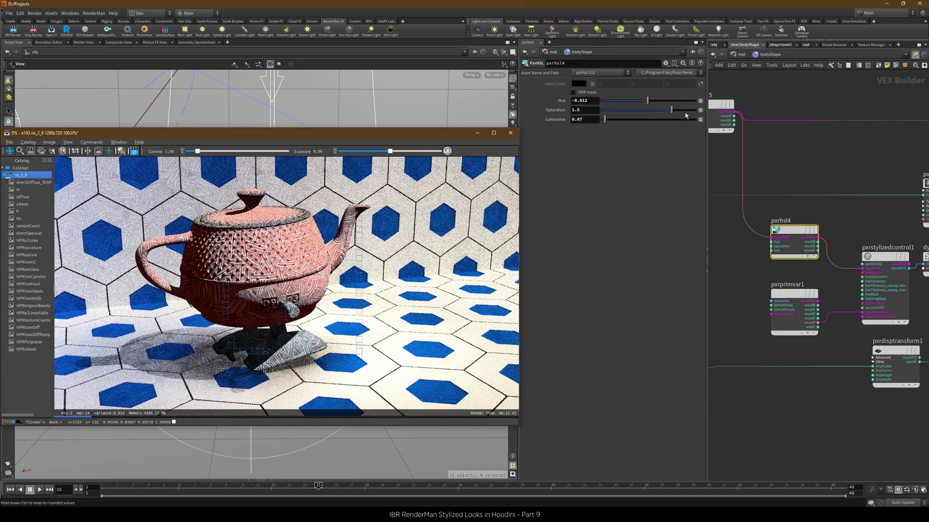
pyautogui.click(689, 110)
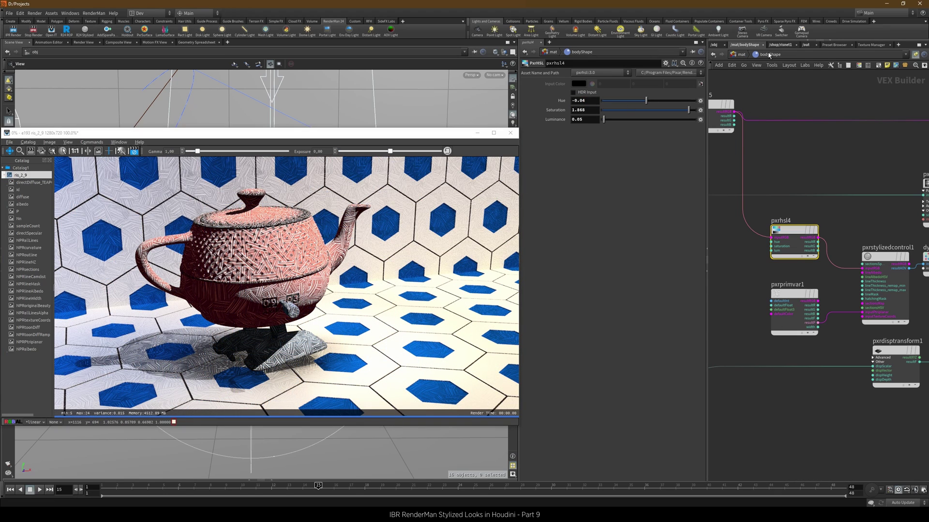
# - In /shop/risnet1, set the hatching_light_mask hatch colour saturation to 0.4
pyautogui.click(780, 44)
pyautogui.click(818, 378)
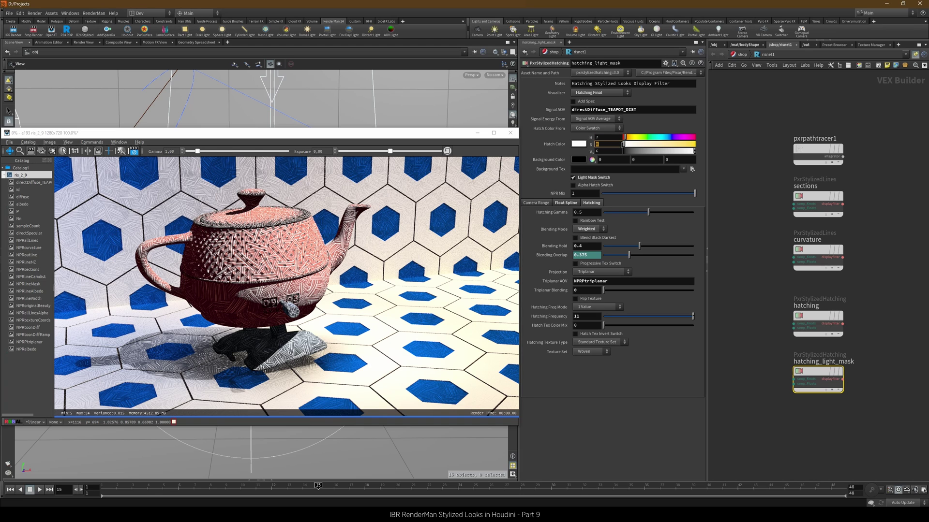
pyautogui.press('Return')
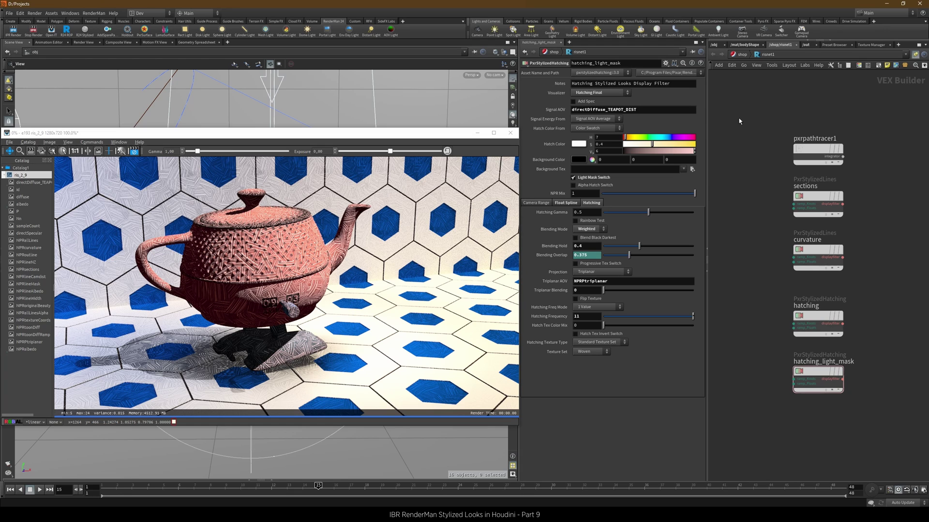
# - On the ris_2_9 Filters tab, add sections as display filter 3 and curvature as filter 4
pyautogui.click(807, 45)
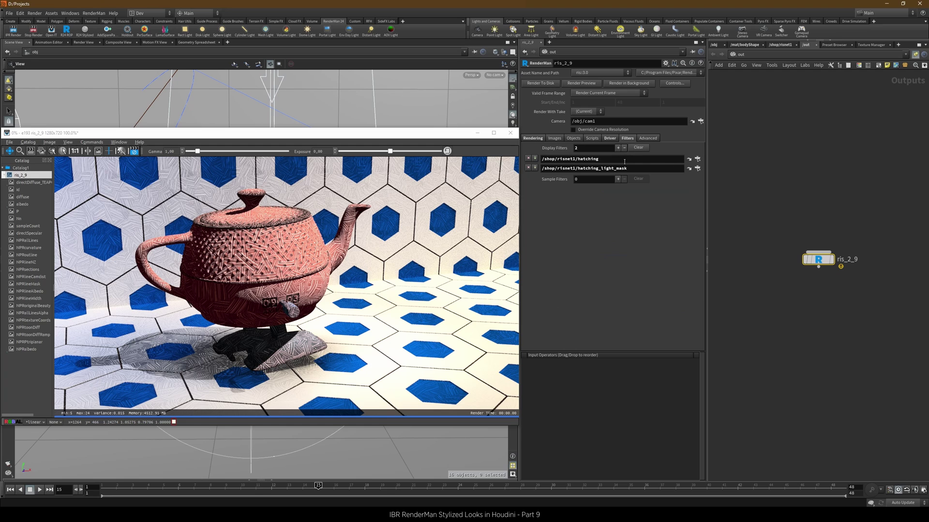
pyautogui.click(617, 148)
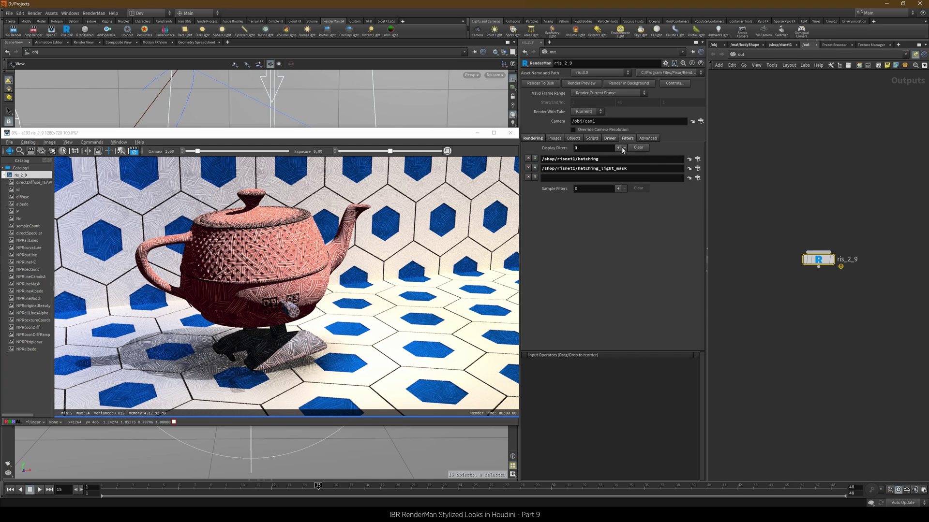
pyautogui.click(697, 178)
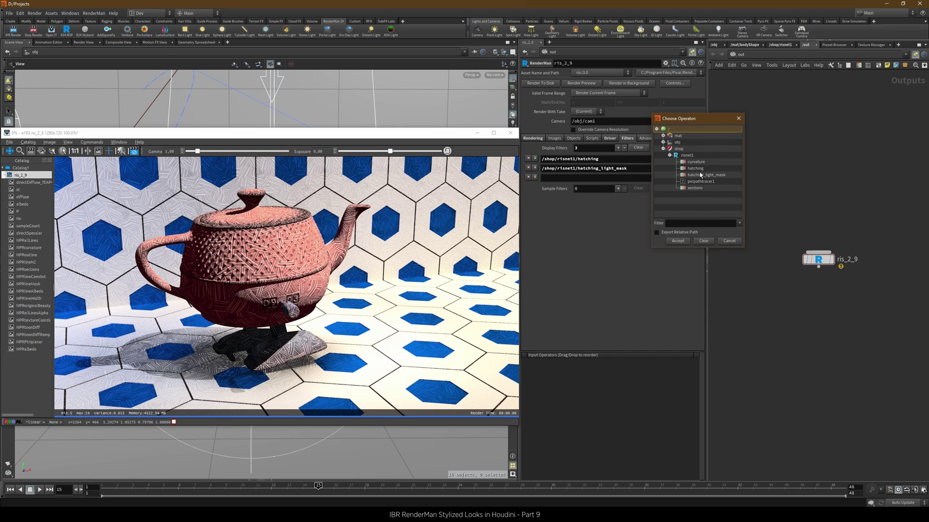
pyautogui.doubleClick(697, 188)
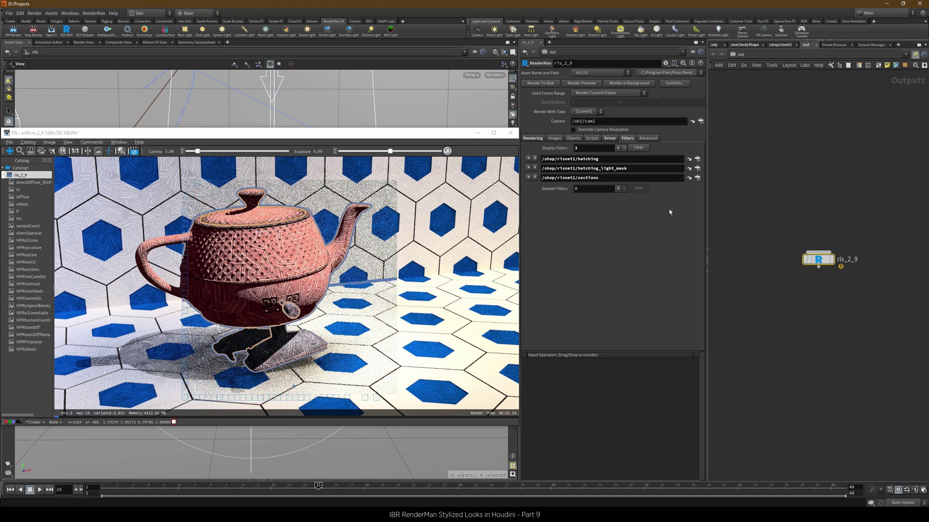
pyautogui.click(618, 147)
pyautogui.click(697, 187)
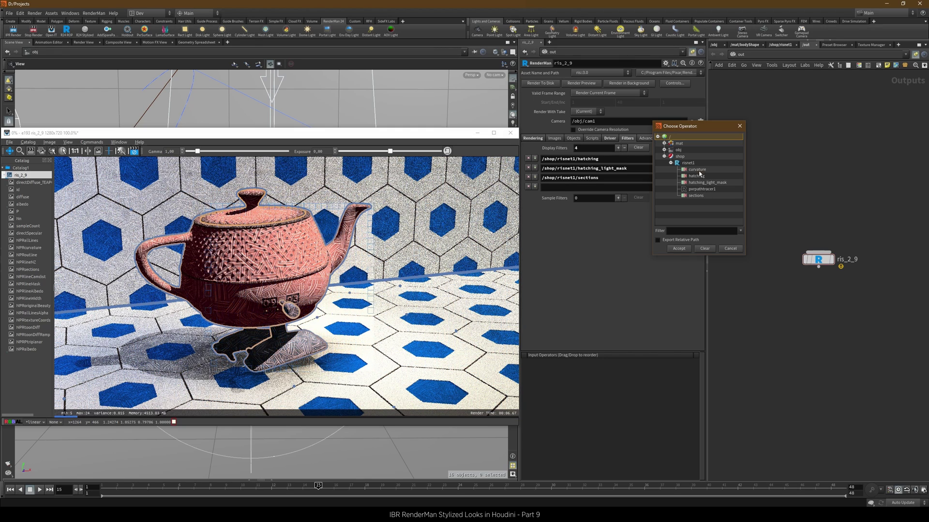
pyautogui.doubleClick(692, 193)
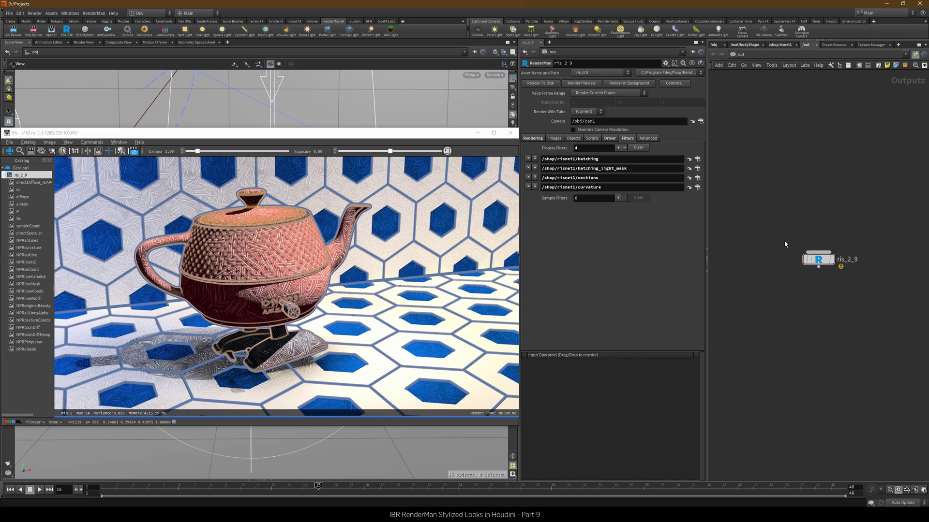
# - Darken the Line Albedo Color on the body and lid pxrstylizedcontrol1 nodes
pyautogui.click(751, 46)
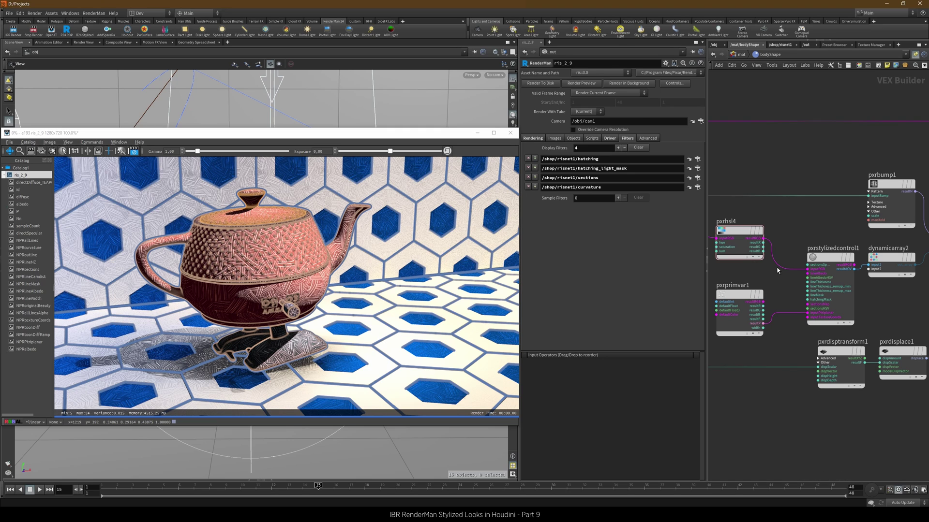
pyautogui.click(829, 258)
pyautogui.click(580, 123)
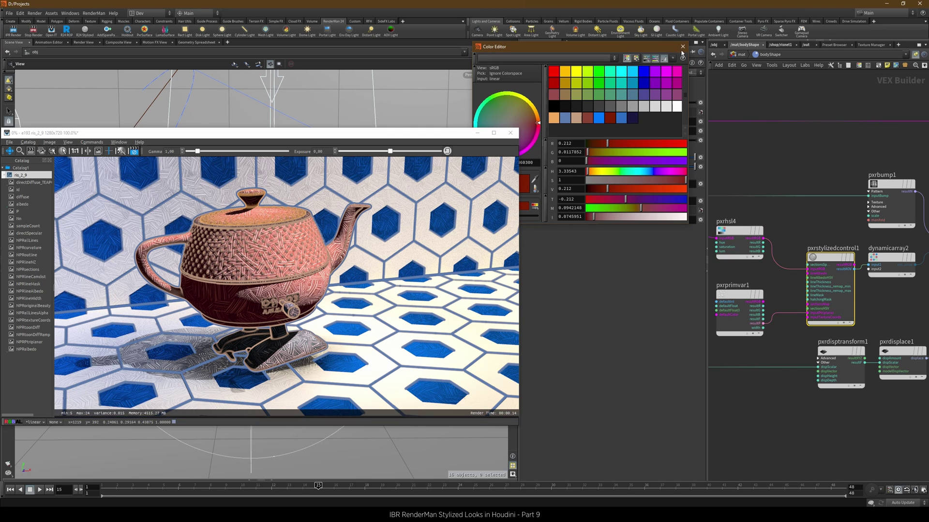
pyautogui.click(682, 46)
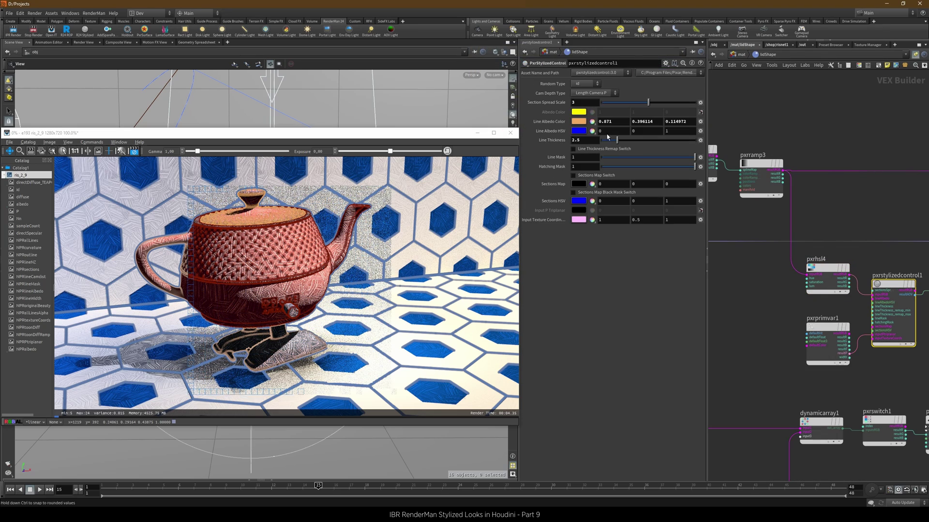
pyautogui.click(578, 121)
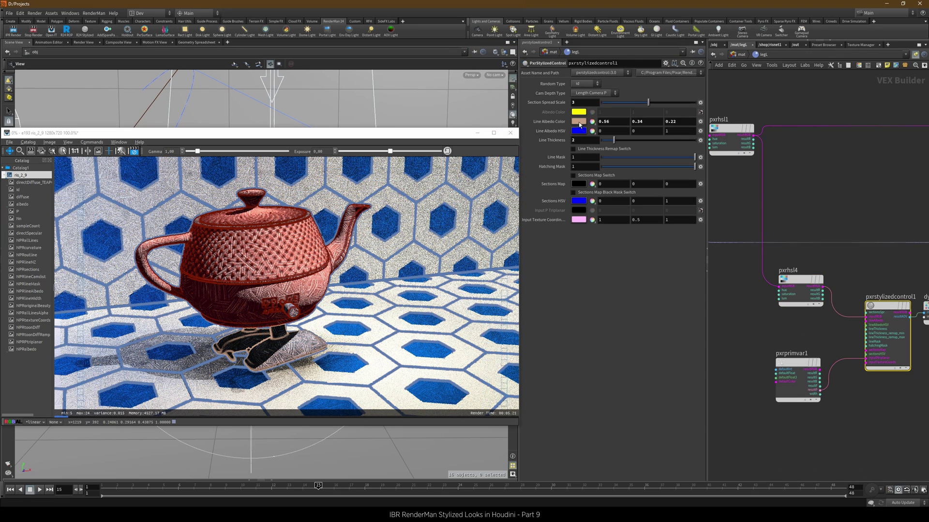
# - Tint the legs' line albedo colour and set the floor's to blue (0.026, 0.157, 0.547)
pyautogui.click(579, 122)
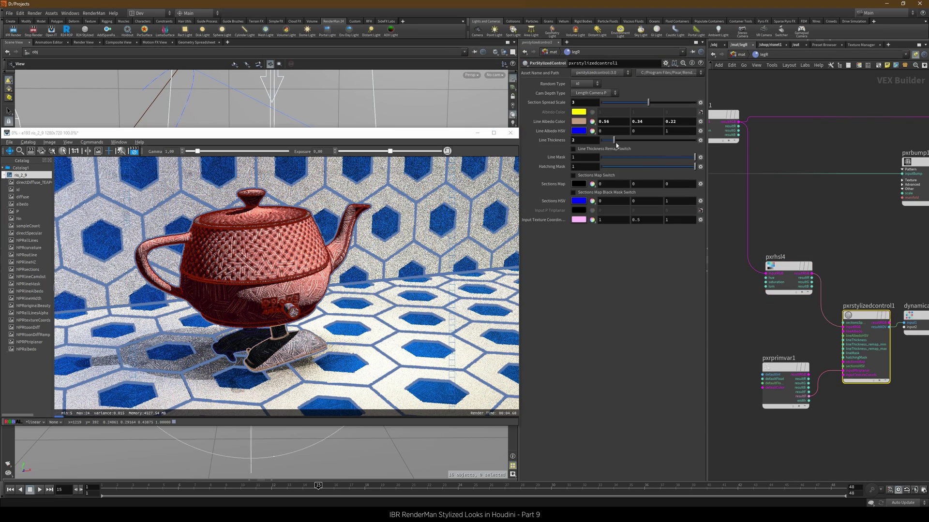
pyautogui.click(578, 121)
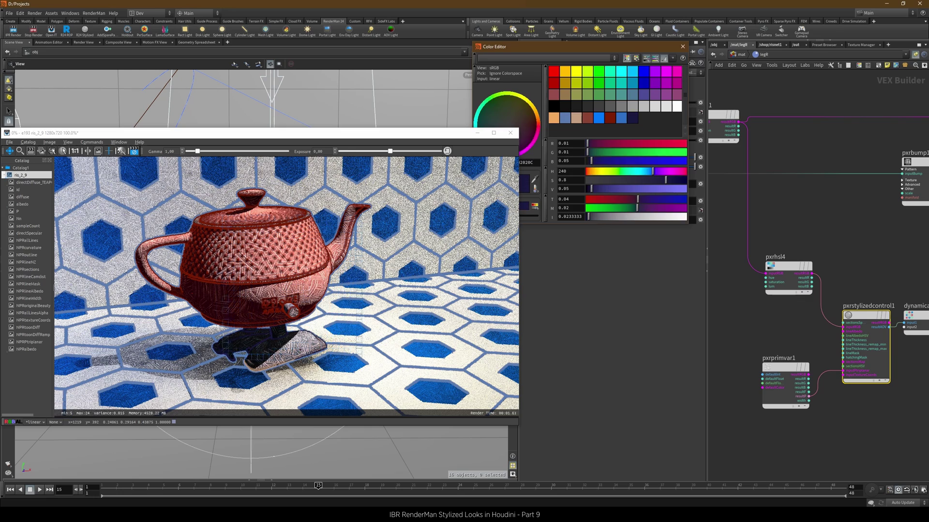
pyautogui.click(682, 47)
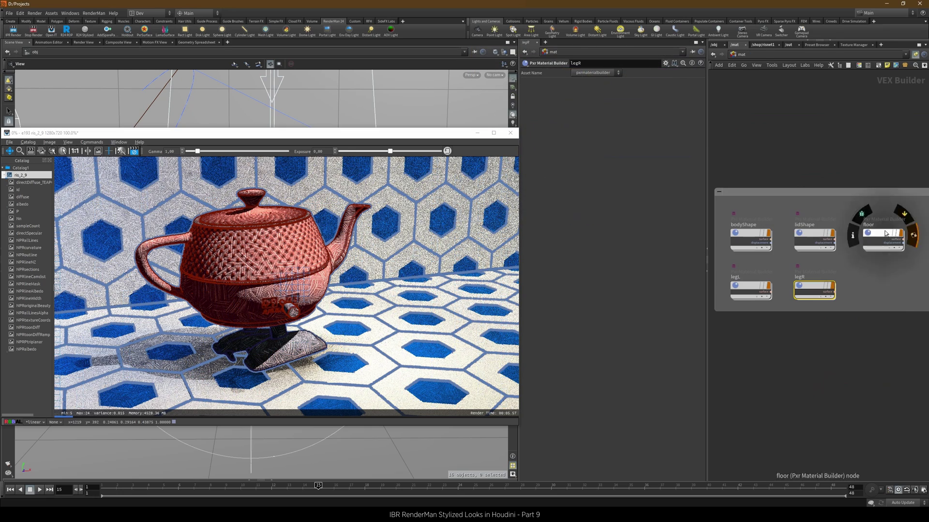
pyautogui.click(578, 121)
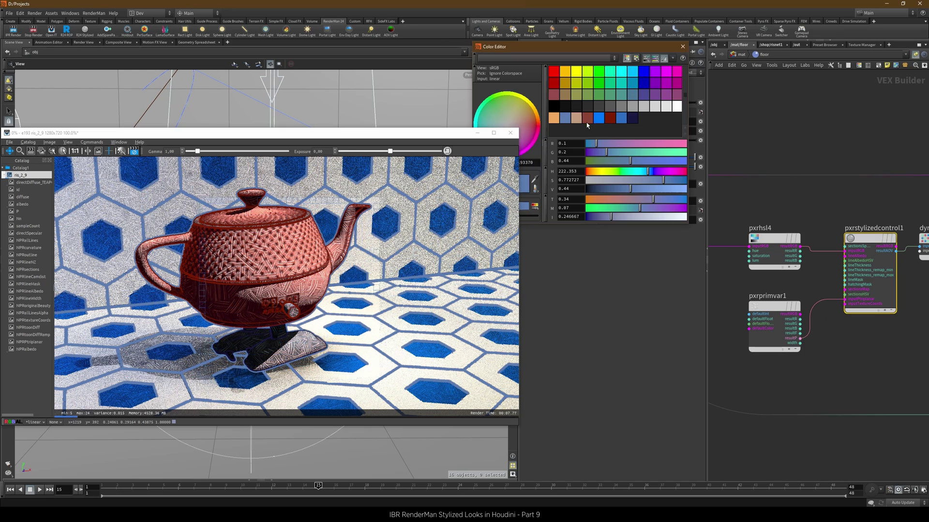
pyautogui.click(683, 46)
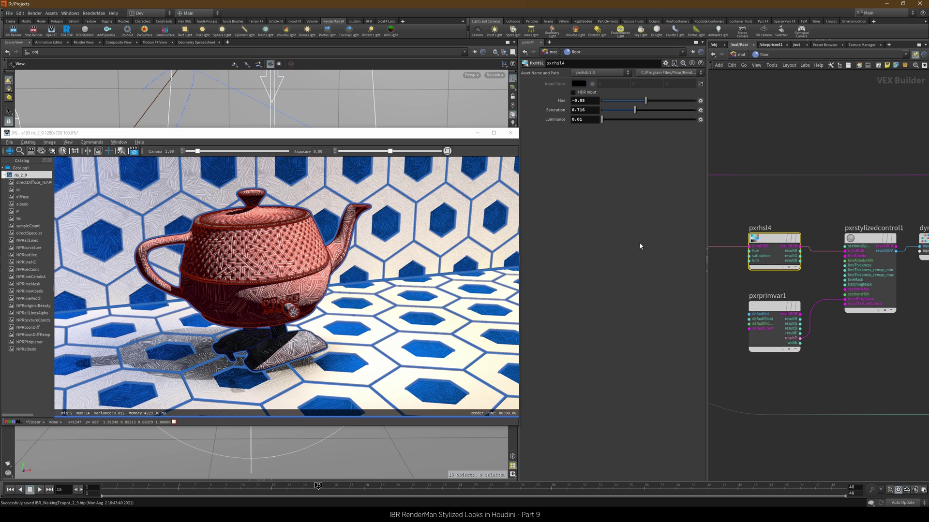
# - Alt-drag the curvature filter into curvature1, with line colour from a white colour swatch
pyautogui.click(777, 45)
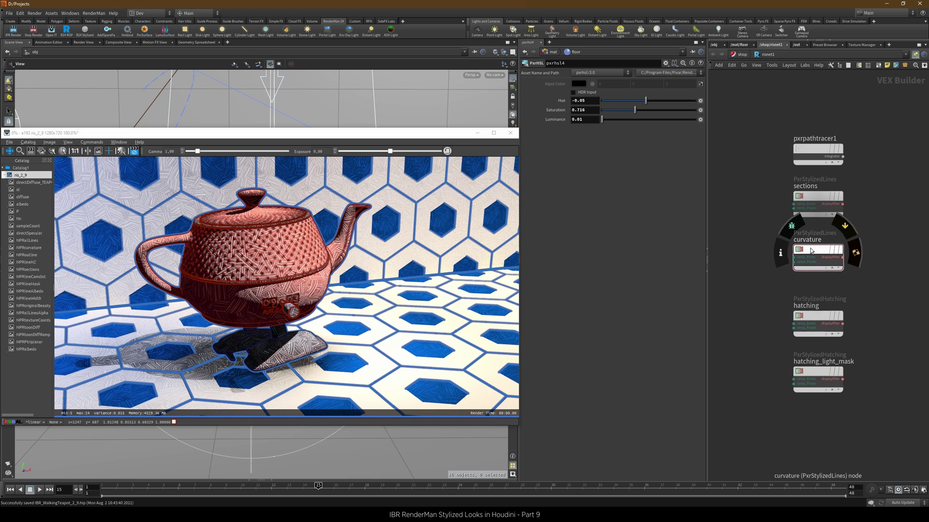
pyautogui.keyDown('alt'); pyautogui.moveTo(822, 252); pyautogui.dragTo(889, 252); pyautogui.keyUp('alt')
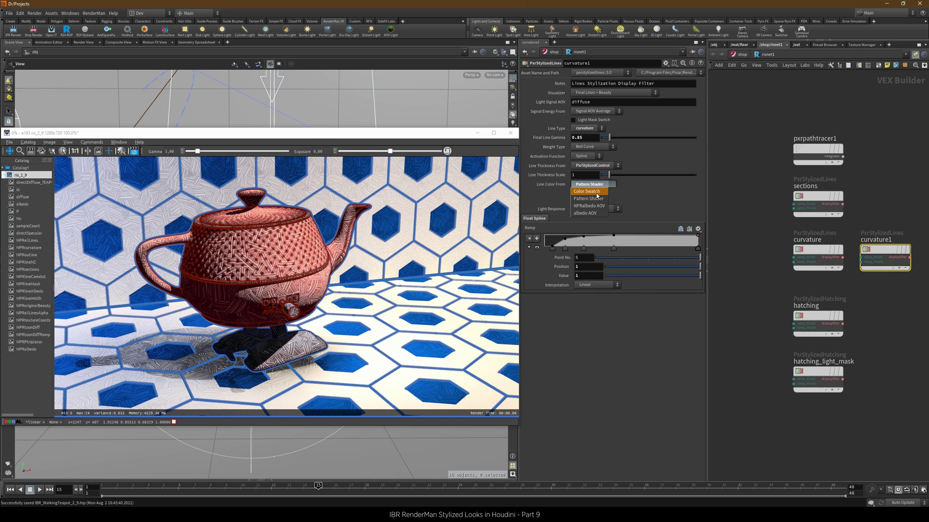
pyautogui.click(596, 192)
pyautogui.click(589, 194)
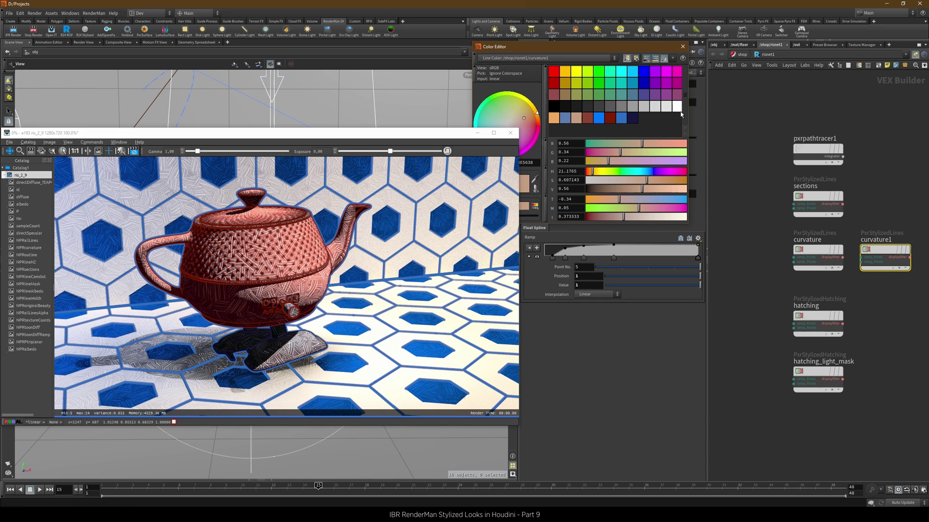
pyautogui.click(678, 107)
pyautogui.click(682, 47)
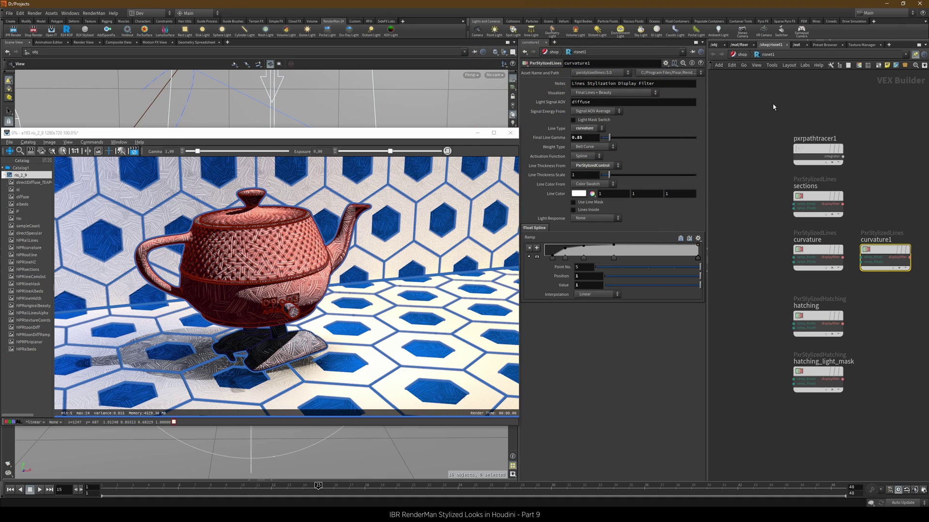
# - Drop curvature1 into the render's Display Filter 5 slot
pyautogui.click(801, 45)
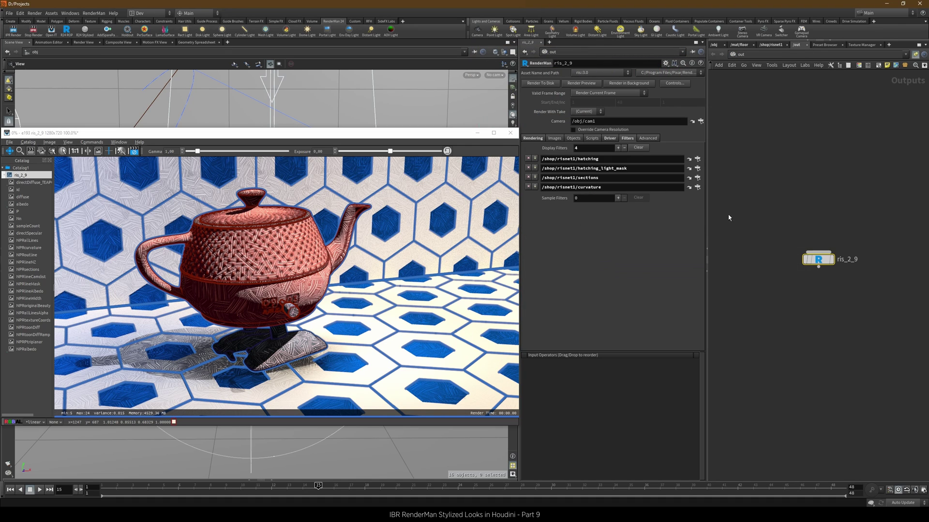
pyautogui.click(772, 44)
pyautogui.moveTo(898, 267); pyautogui.dragTo(564, 197)
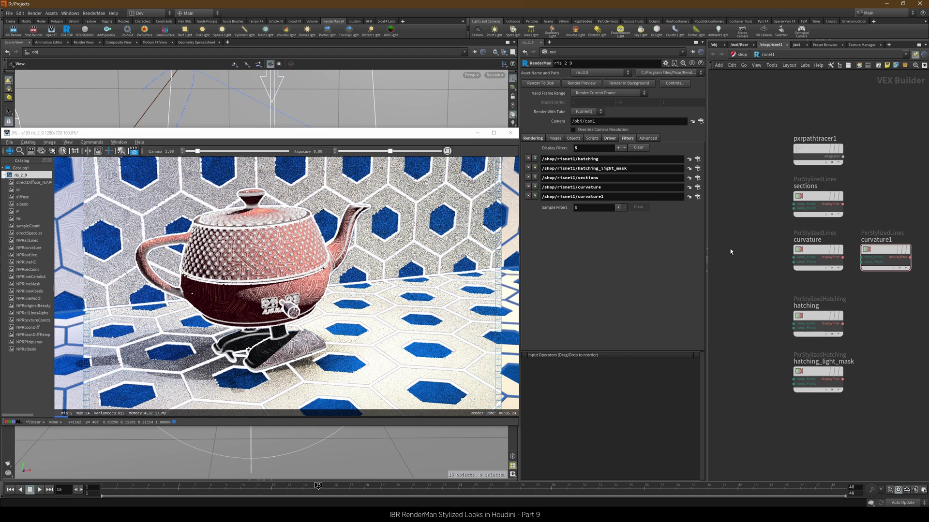
pyautogui.click(881, 261)
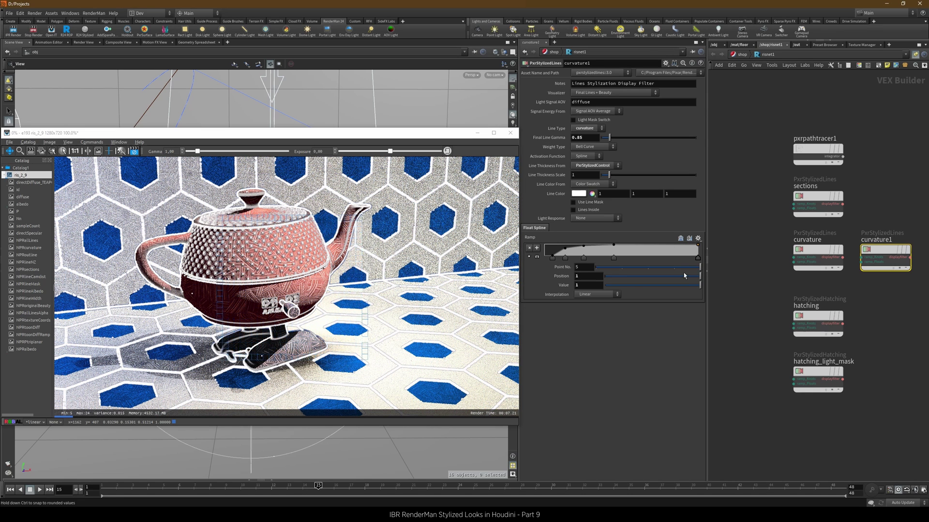
# - Set curvature1's Light Signal AOV to directDiffuse_TEAPOT_DIST and Signal Energy From to Albedo AOV
pyautogui.click(601, 102)
pyautogui.write('directDif')
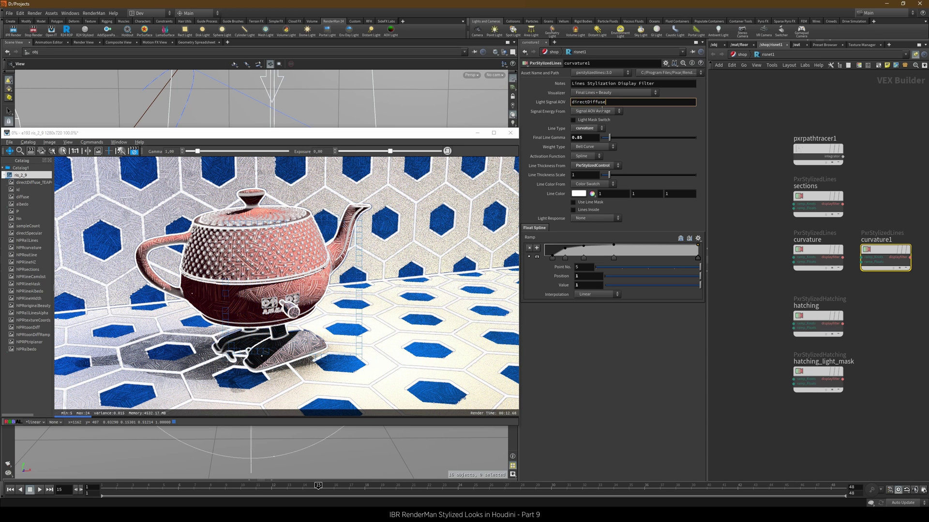
pyautogui.write('fuse_TEAPOT_DIS')
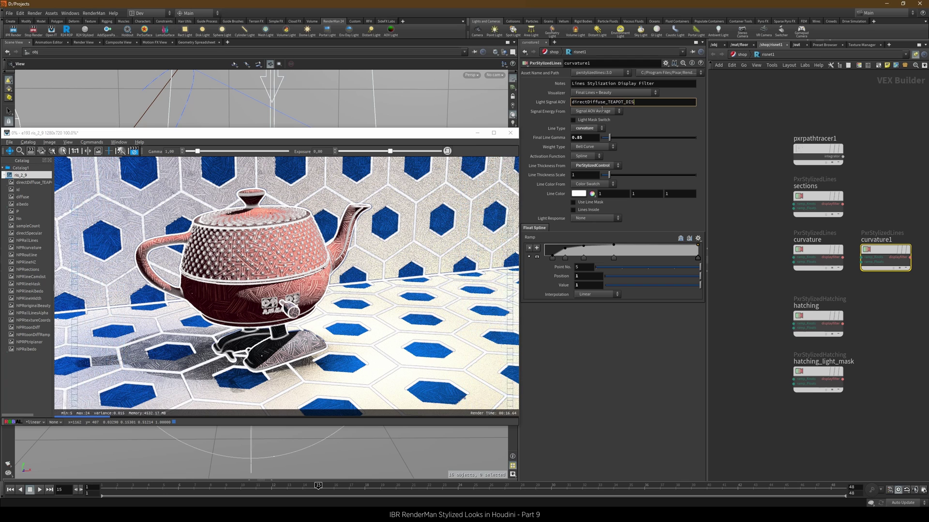
pyautogui.write('T')
pyautogui.press('Return')
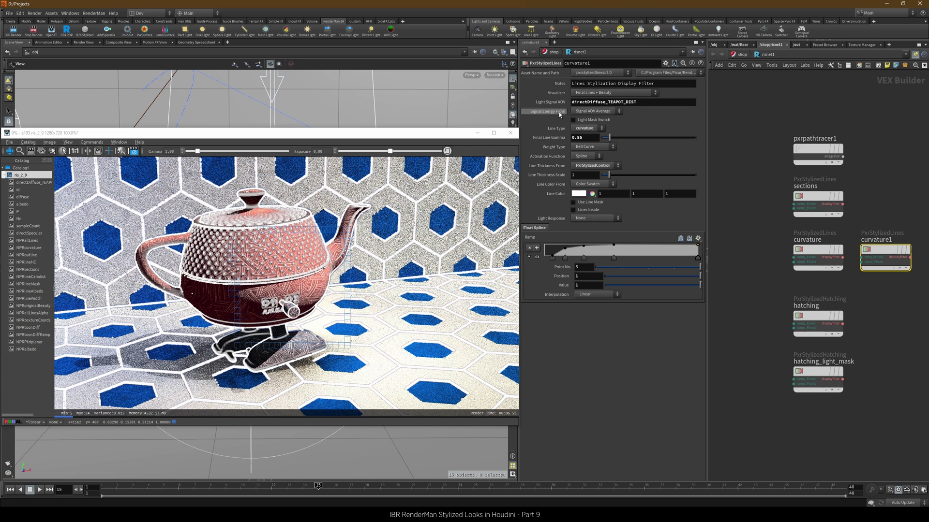
pyautogui.click(593, 111)
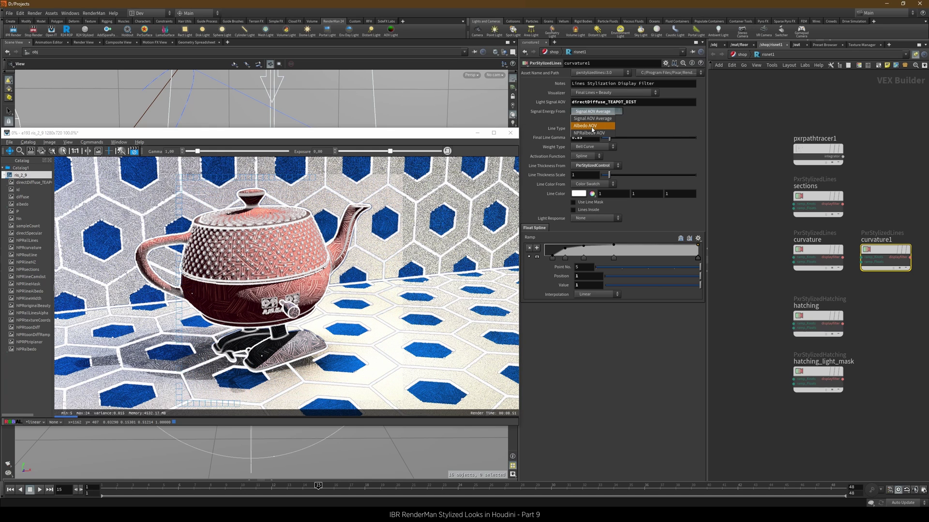
pyautogui.click(592, 128)
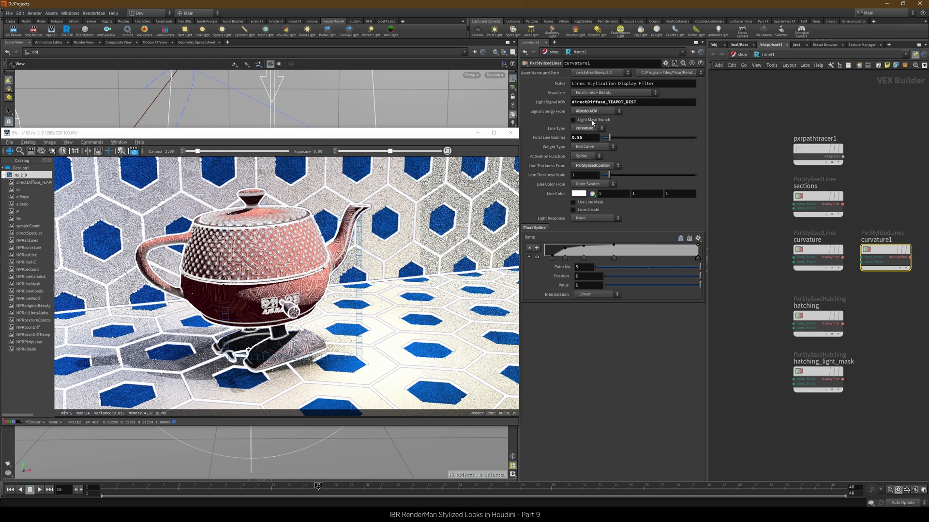
# - Tick Light Mask Switch and show curvature1's line colour as HSV values
pyautogui.click(593, 120)
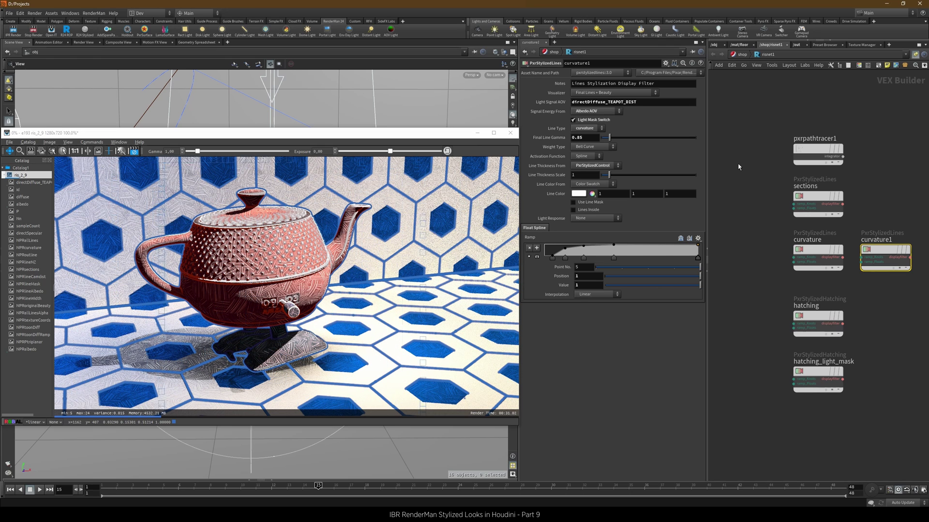
pyautogui.click(595, 194)
pyautogui.click(596, 201)
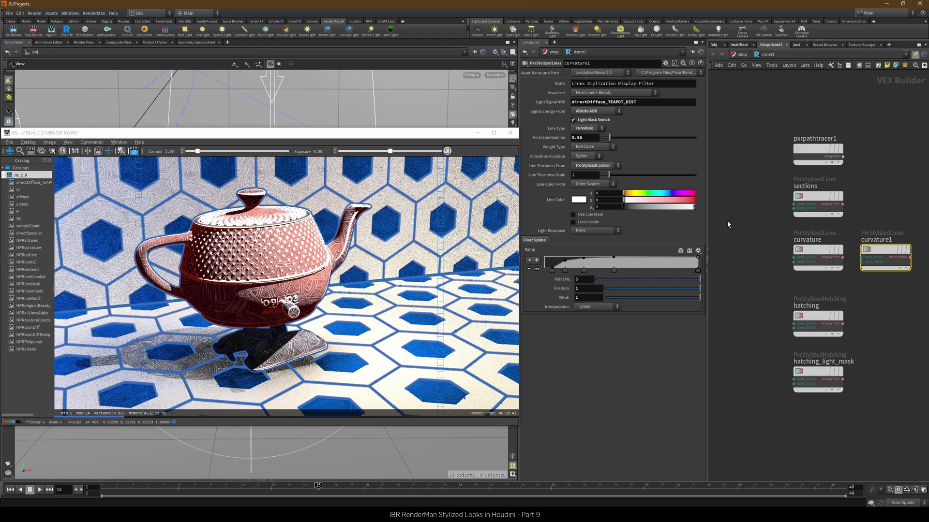
pyautogui.moveTo(383, 133); pyautogui.dragTo(385, 203)
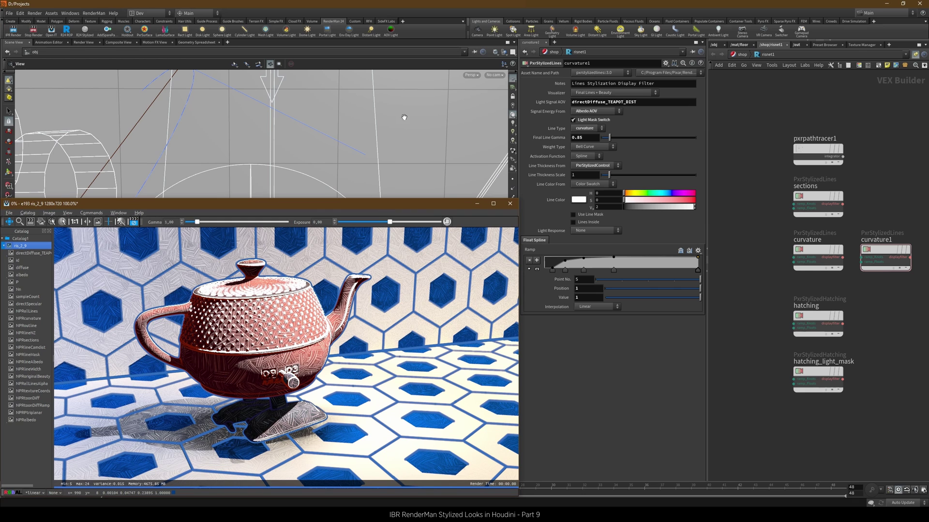
# - Select both pxrdistantlights in /obj/LIGHTS and rotate them to shift the teapot's lighting and shadows
pyautogui.click(714, 44)
pyautogui.doubleClick(750, 257)
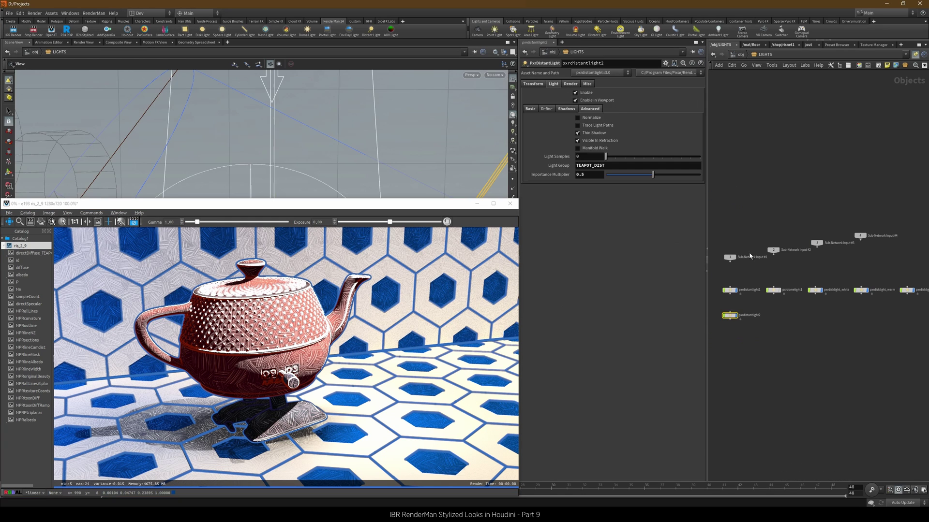
pyautogui.keyDown('shift'); pyautogui.click(729, 290); pyautogui.keyUp('shift')
pyautogui.press('f')
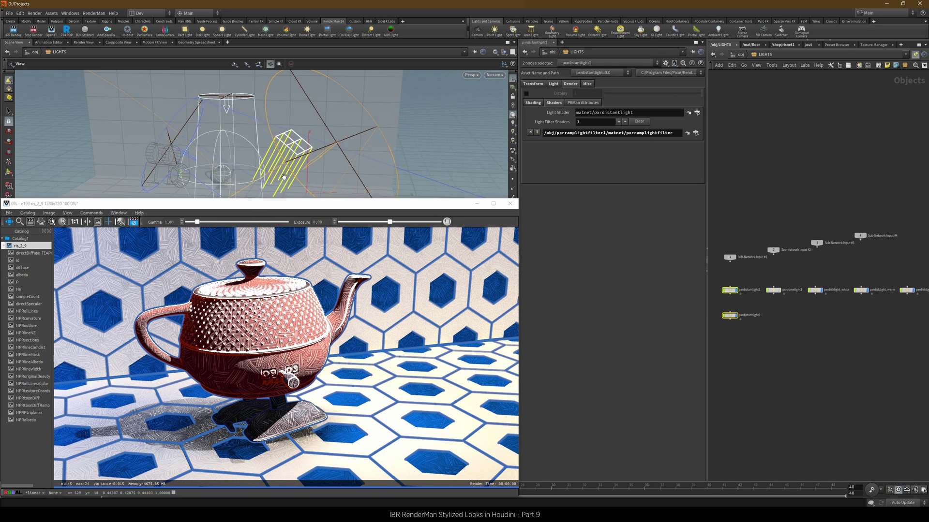
pyautogui.press('r')
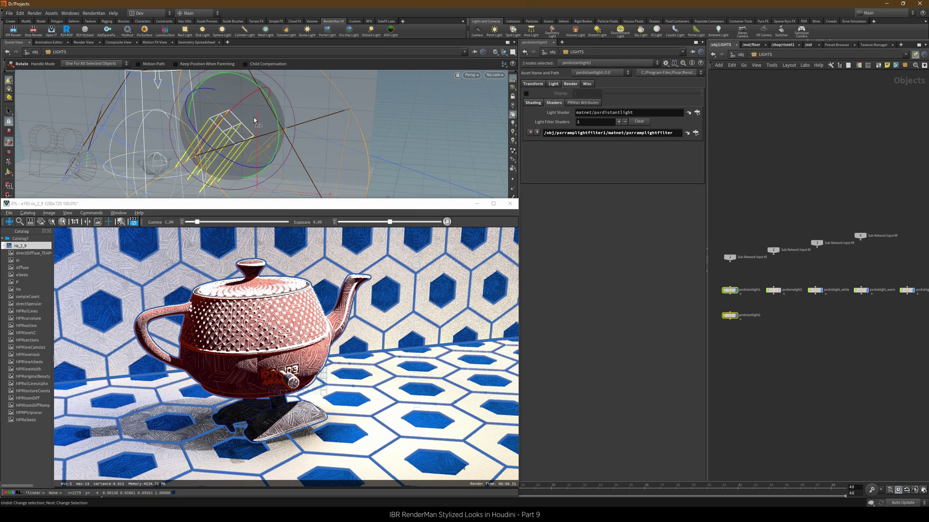
pyautogui.moveTo(254, 118)
pyautogui.mouseDown()
pyautogui.moveTo(260, 129)
pyautogui.moveTo(250, 139)
pyautogui.moveTo(260, 111)
pyautogui.moveTo(250, 116)
pyautogui.mouseUp()
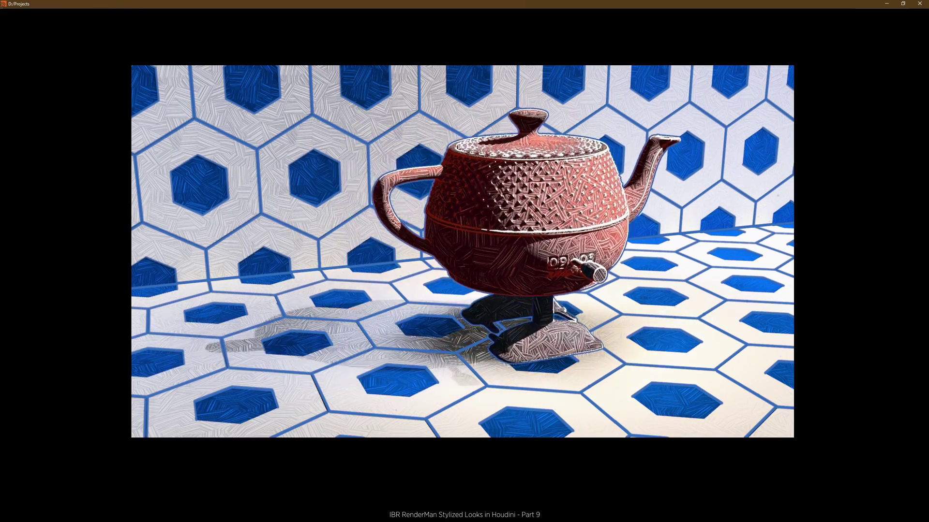
# - Play the rendered walking-teapot EXR sequence through to its final frame
pyautogui.moveTo(452, 297)
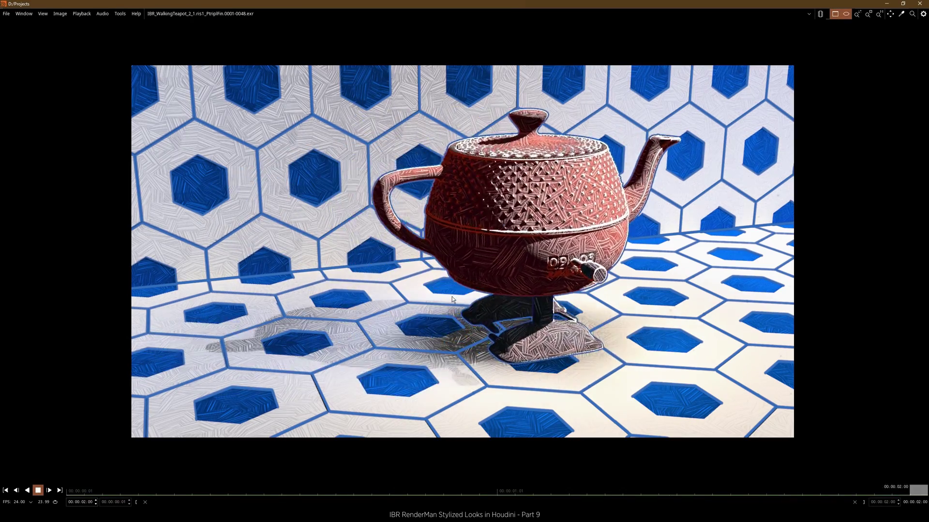